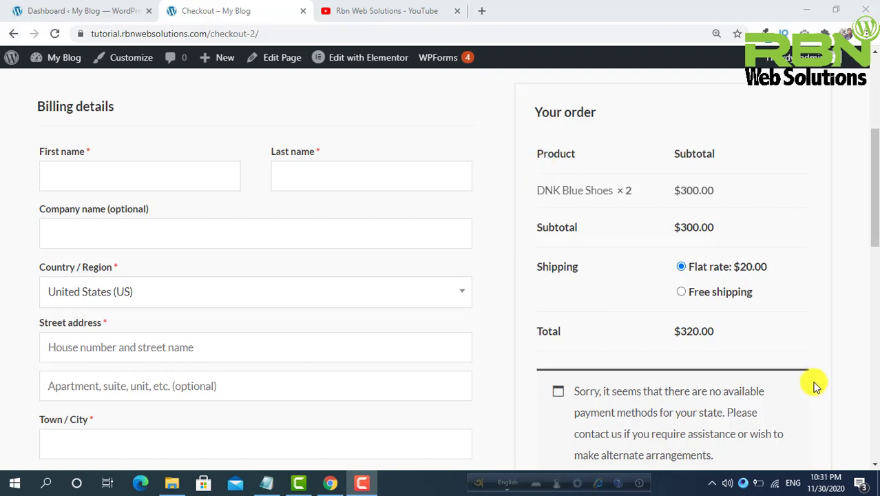
Select Free shipping for the $300 order, bringing the total from $320.00 to $300.00.
left_click(742, 296)
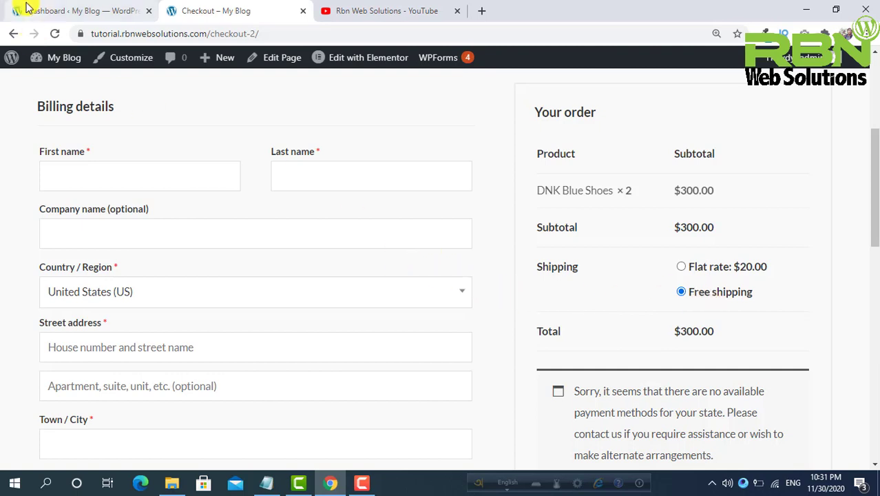
Glance at the YouTube tab, then go to Plugins > Add New in the dashboard.
left_click(54, 8)
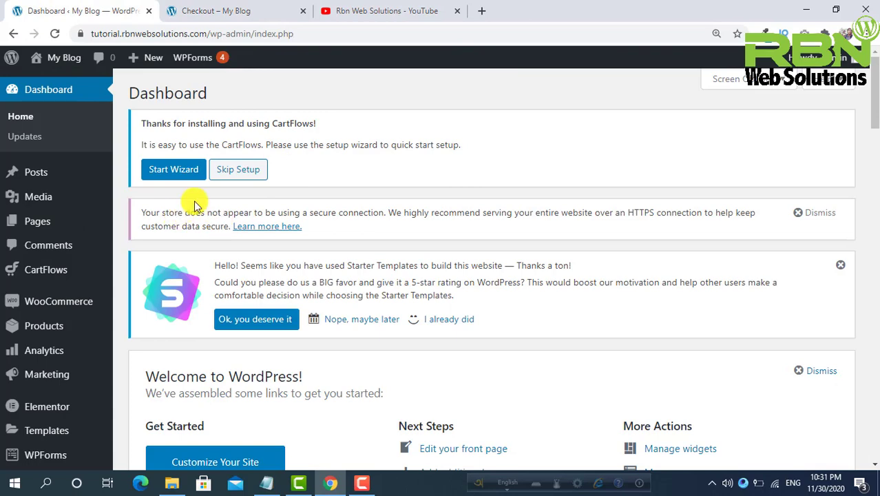
left_click(422, 8)
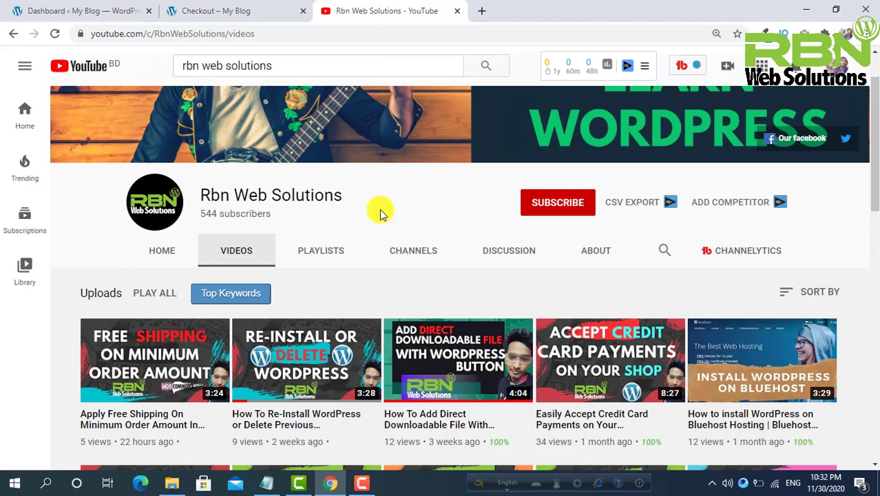
left_click(110, 9)
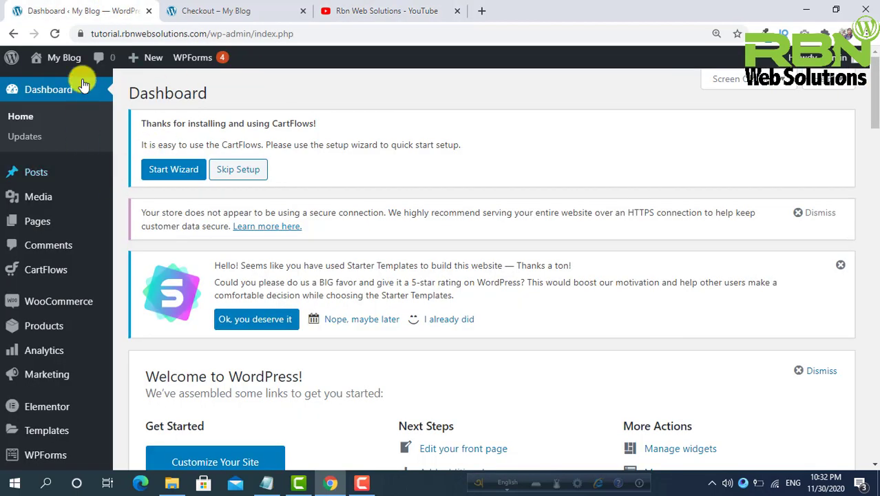
scroll(61, 238, "down", 1)
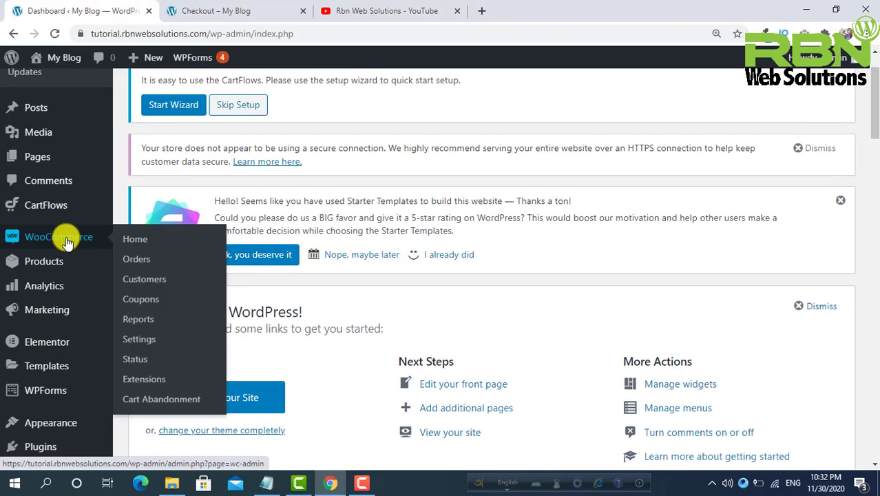
scroll(65, 372, "down", 1)
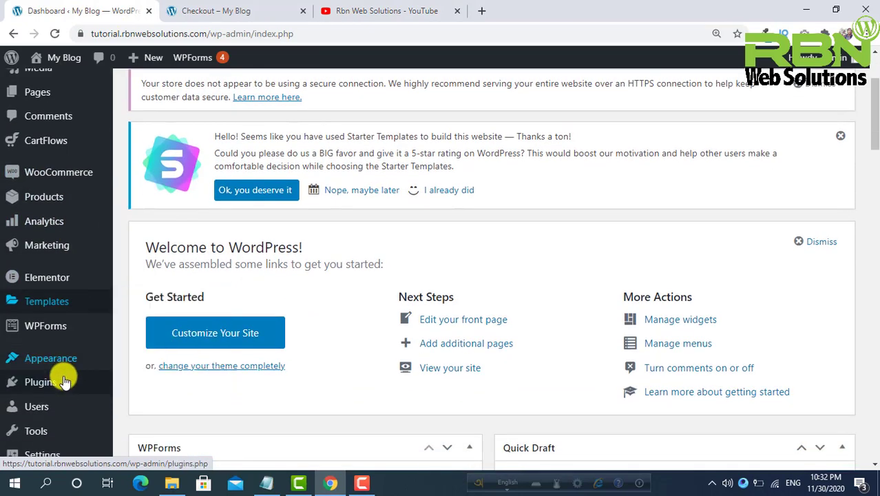
left_click(139, 409)
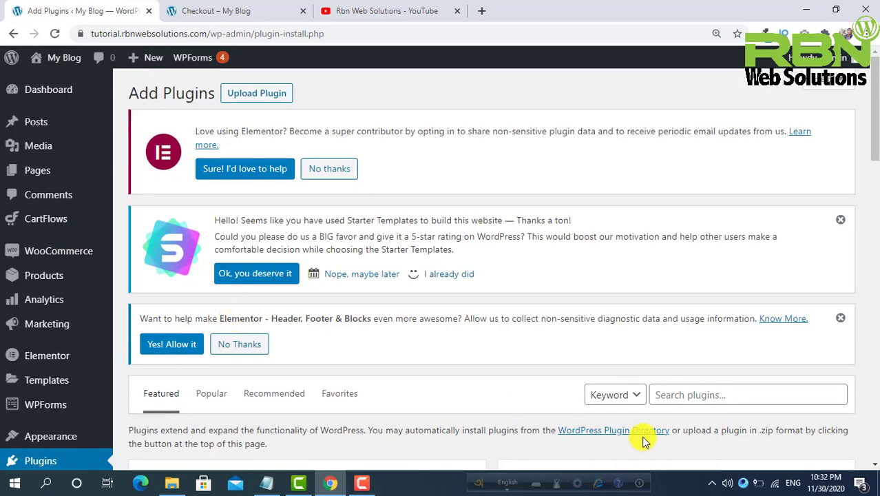
Search 'flexible shipping', then install and activate Table Rate for WooCommerce by Flexible Shipping.
left_click(723, 396)
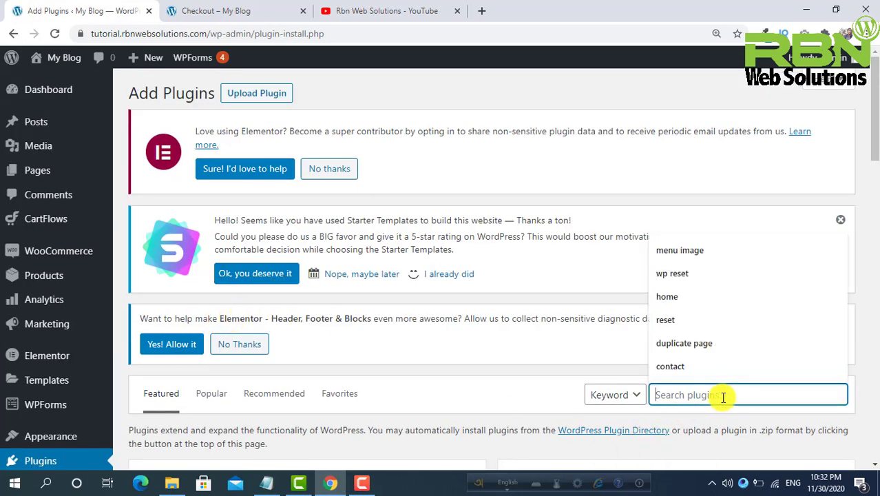
type("flexi")
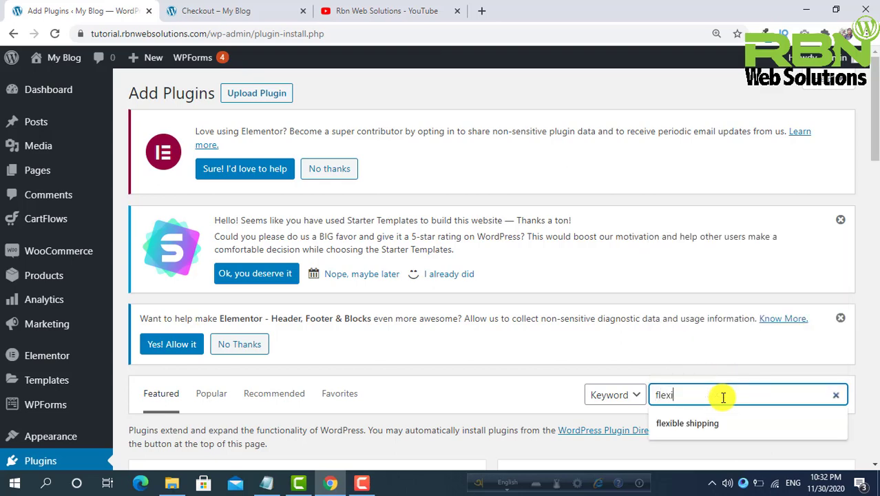
type("ble shipp")
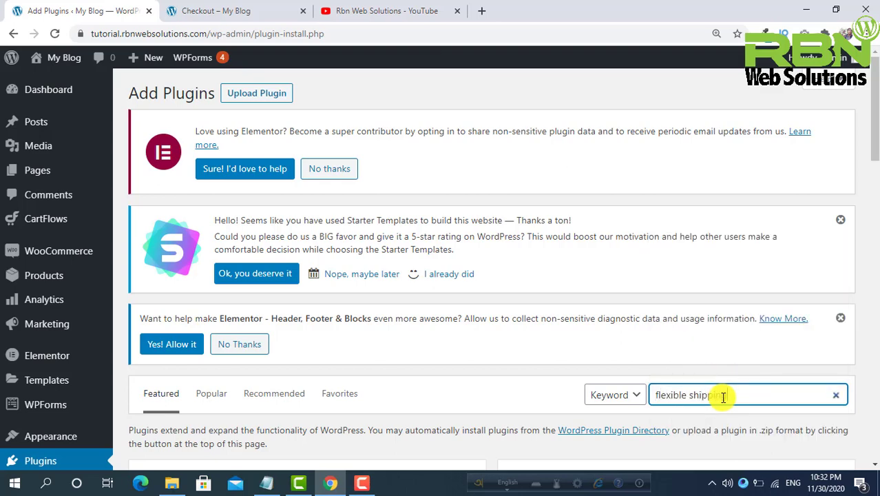
type("ing")
scroll(619, 403, "down", 1)
scroll(615, 402, "down", 2)
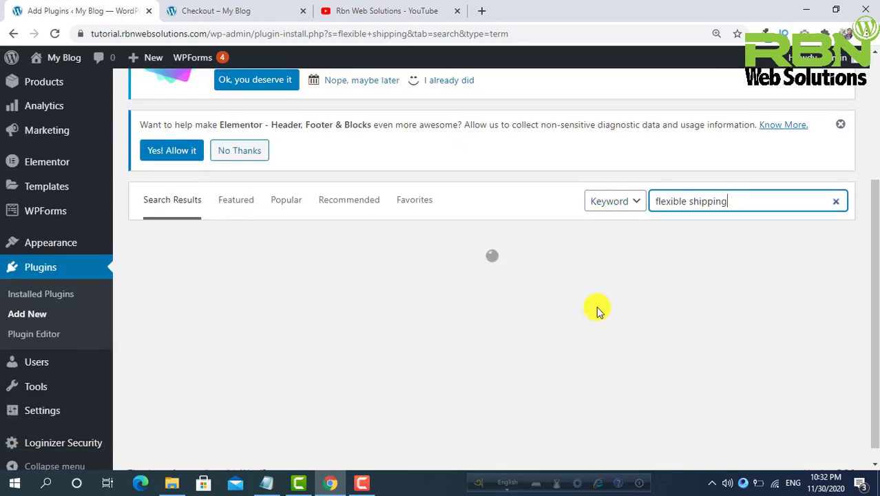
scroll(413, 234, "down", 1)
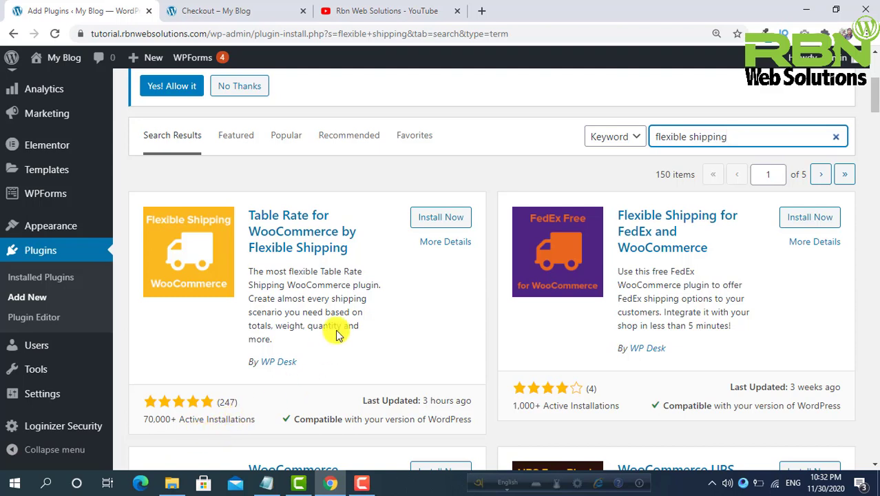
left_click(446, 219)
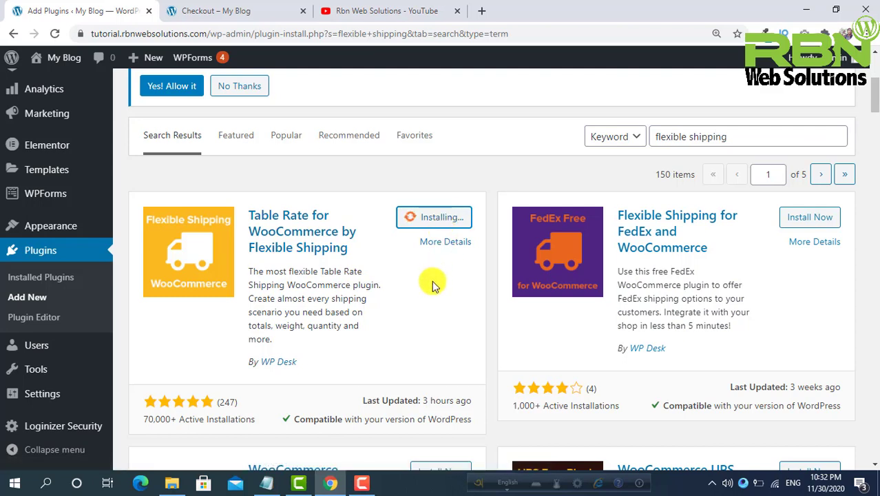
left_click(447, 219)
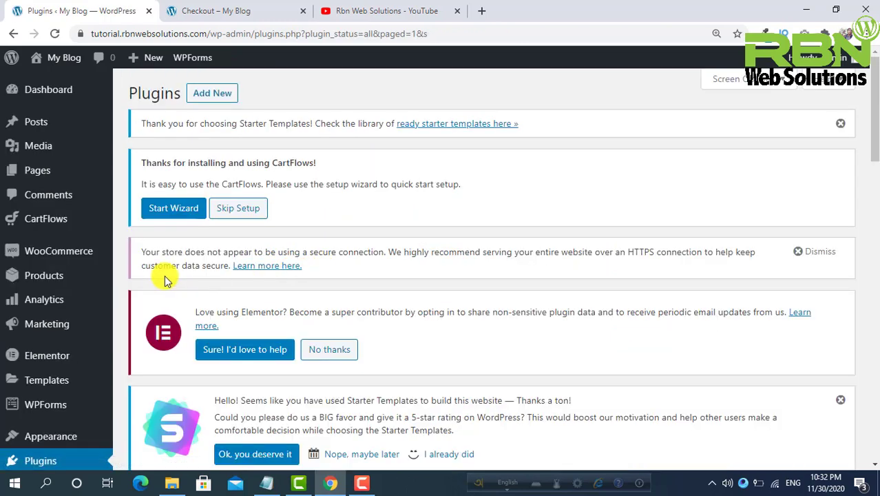
mouse_move(59, 251)
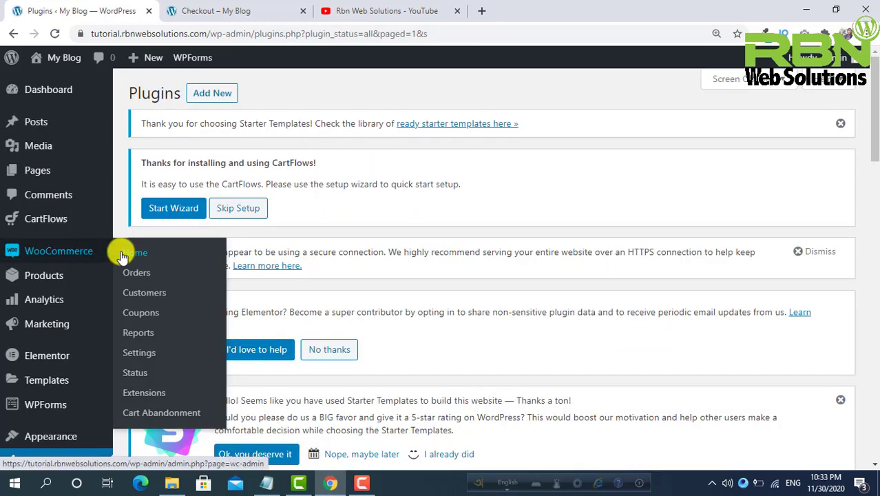
Open WooCommerce Settings > Shipping and edit the USA ZONE.
left_click(141, 354)
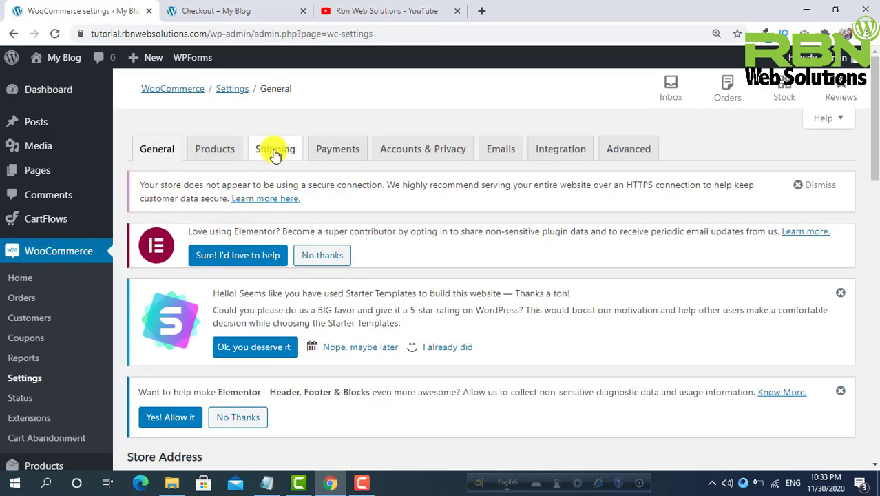
left_click(275, 150)
scroll(278, 147, "down", 3)
scroll(279, 147, "down", 2)
scroll(303, 192, "down", 2)
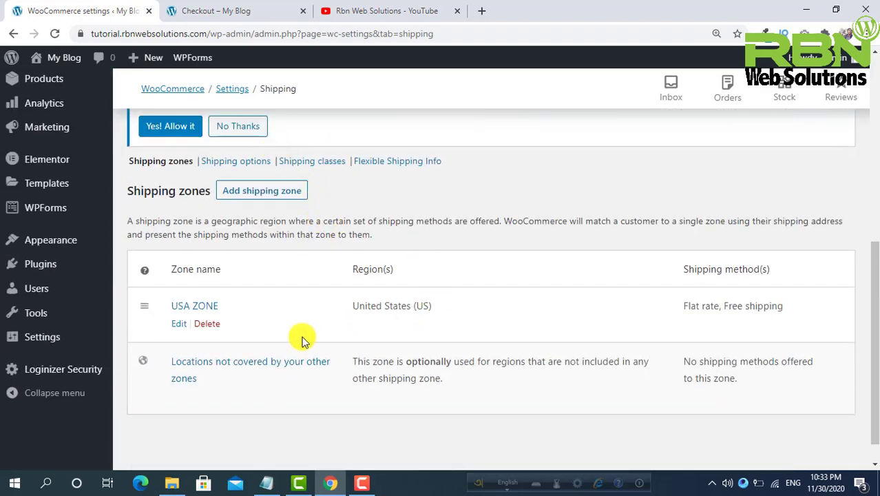
mouse_move(194, 314)
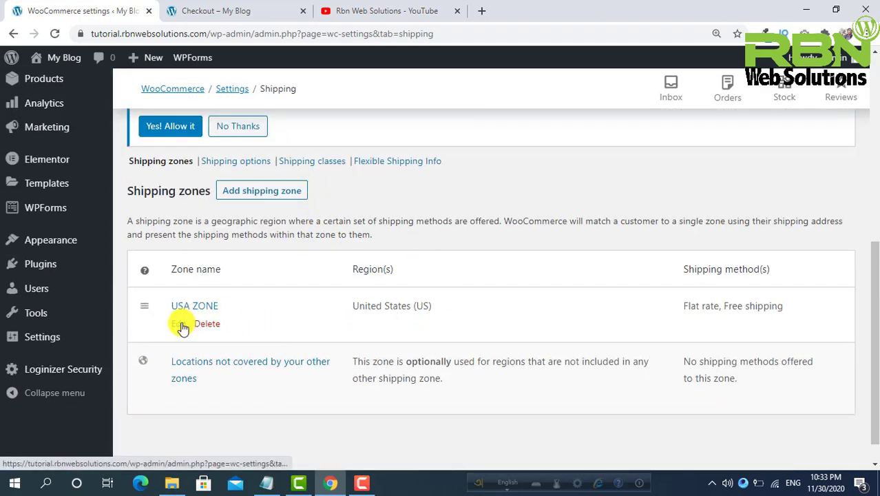
left_click(180, 325)
Disable and delete the Flat rate and Free shipping methods from USA ZONE.
scroll(310, 289, "down", 3)
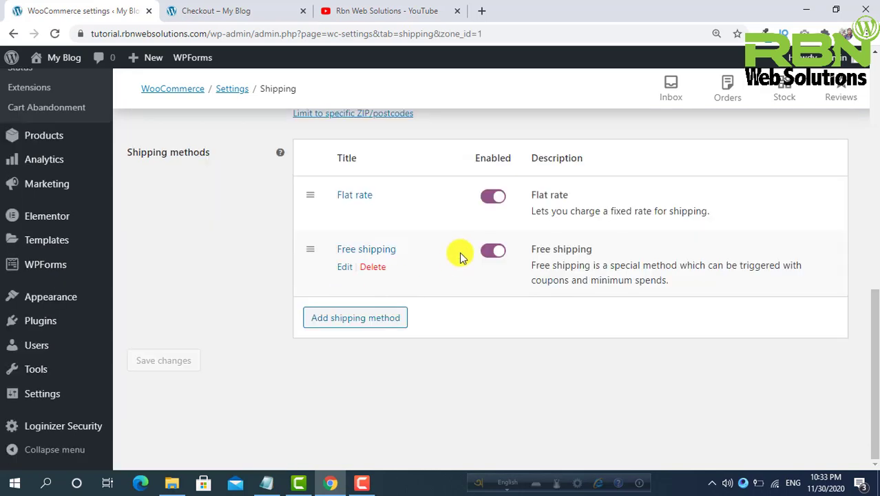
left_click(501, 200)
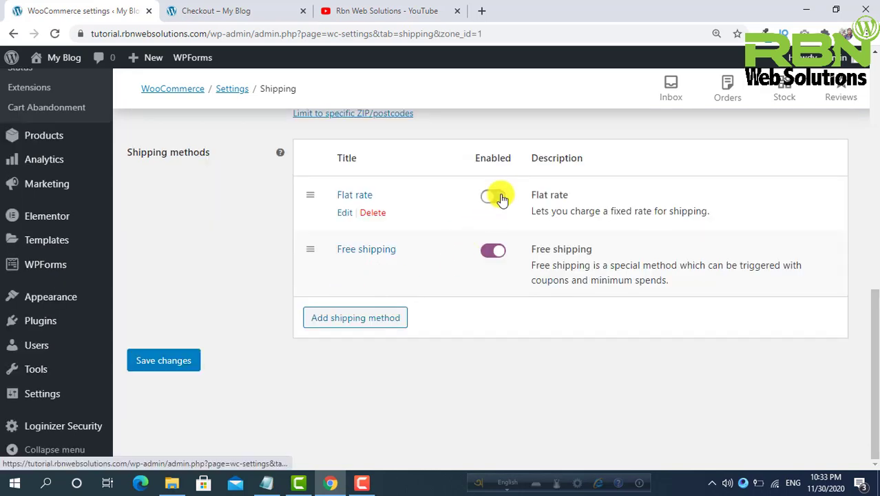
left_click(497, 253)
left_click(375, 268)
left_click(373, 278)
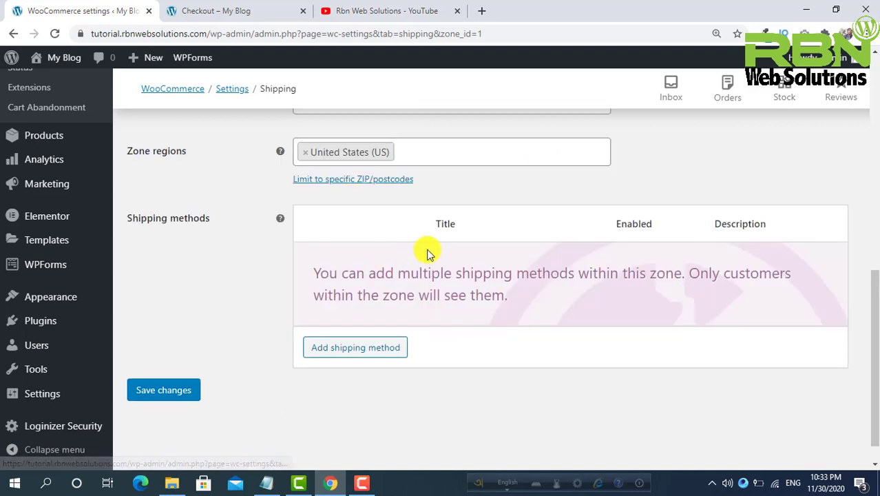
Add Flexible Shipping as a shipping method to the USA ZONE.
left_click(391, 352)
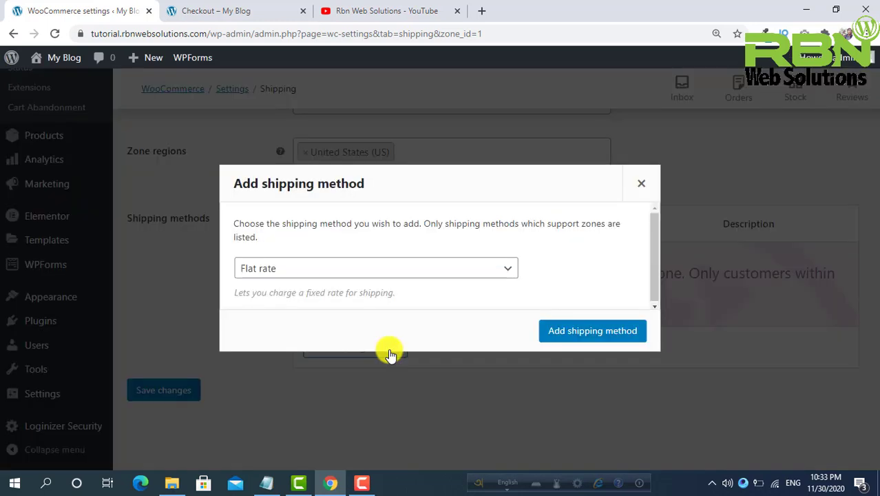
left_click(511, 270)
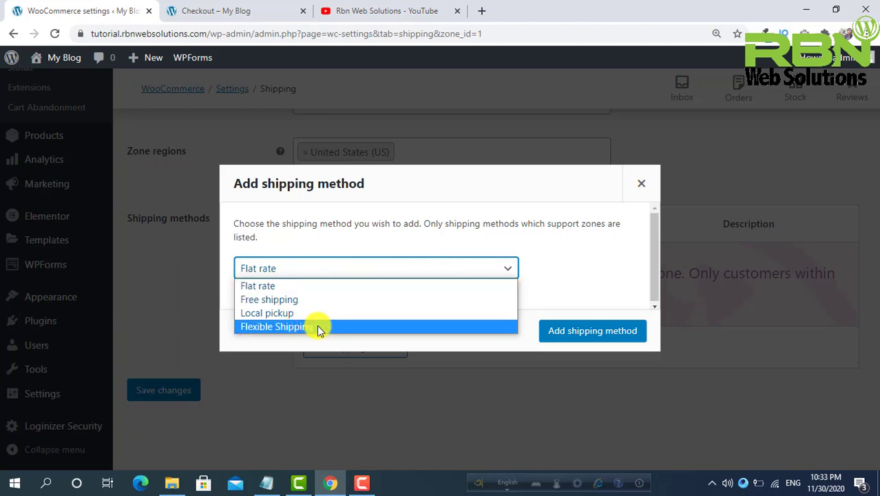
left_click(352, 328)
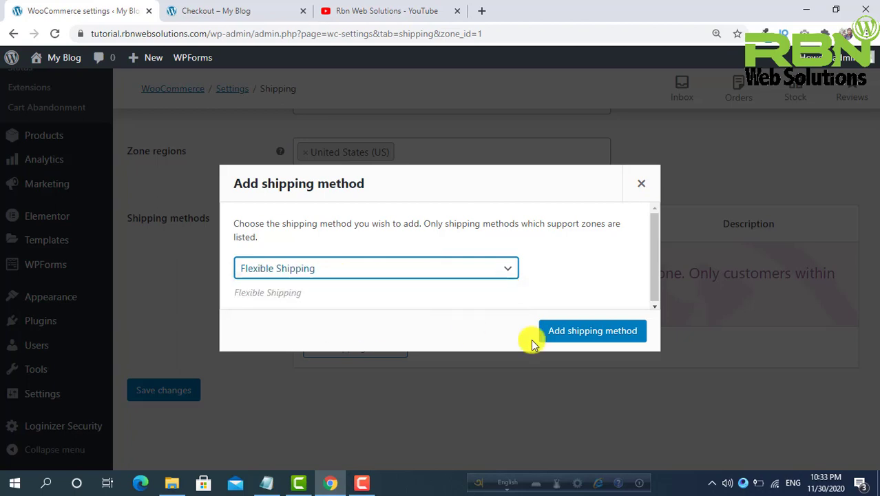
left_click(626, 331)
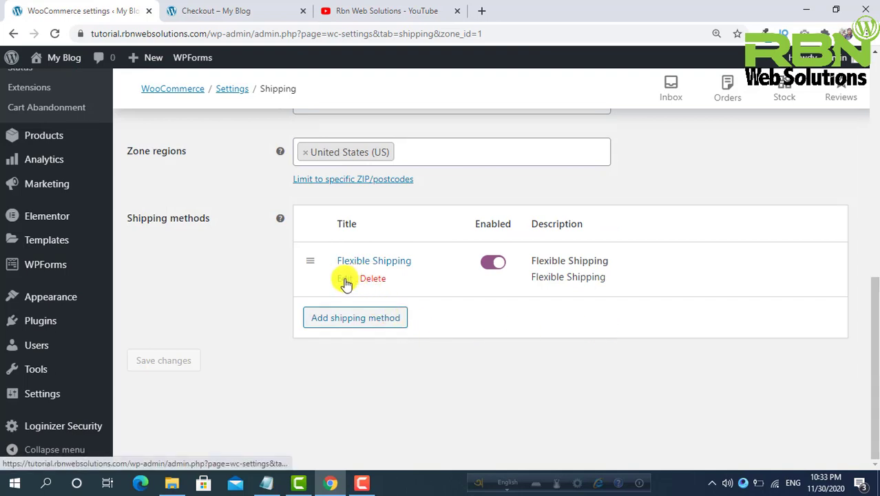
Create a new enabled Flexible Shipping method titled 'Flexible Shipping'.
left_click(344, 279)
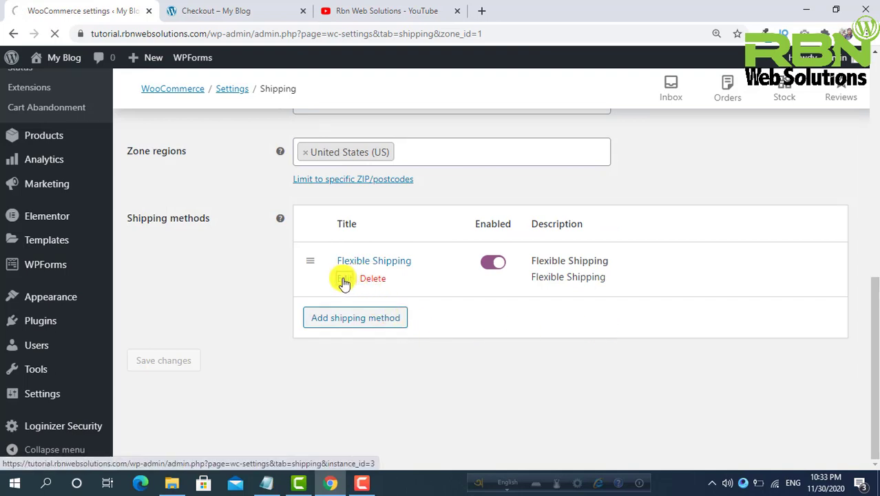
scroll(344, 227, "down", 1)
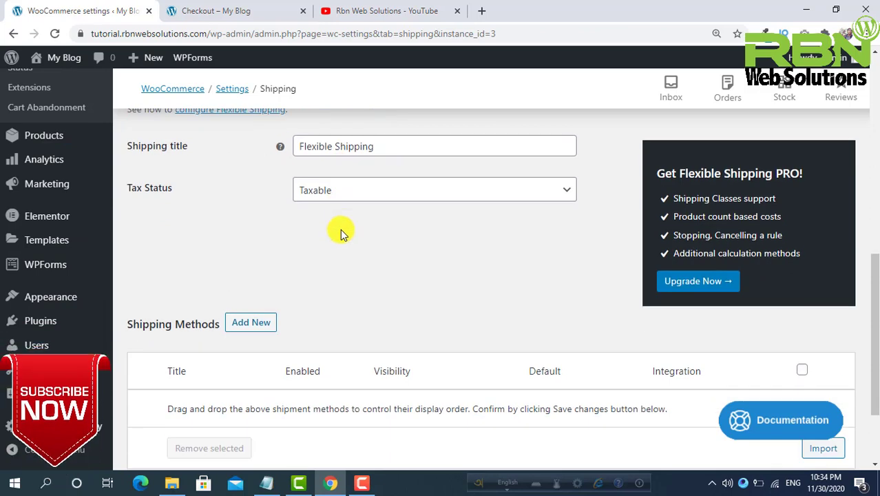
left_click(250, 328)
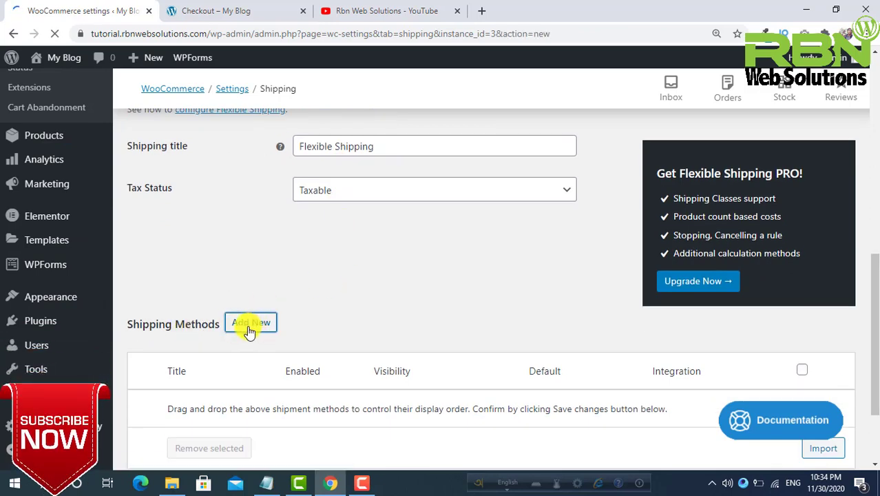
scroll(294, 308, "down", 4)
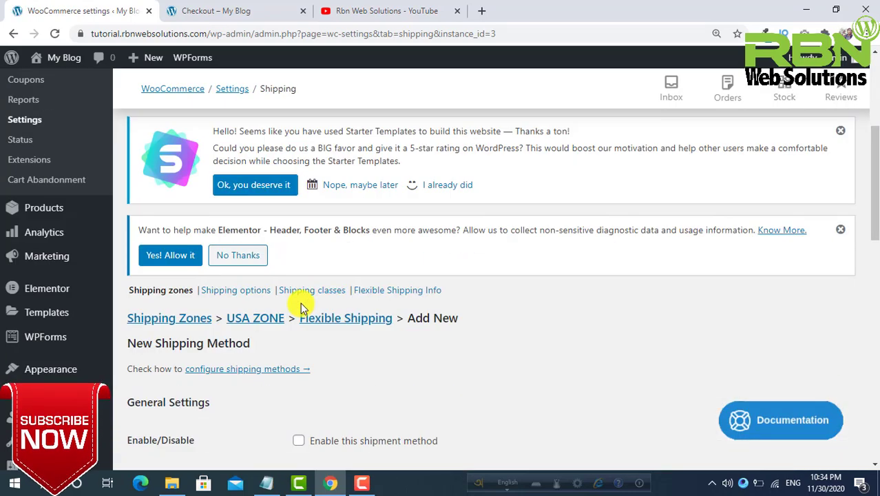
scroll(304, 318, "down", 3)
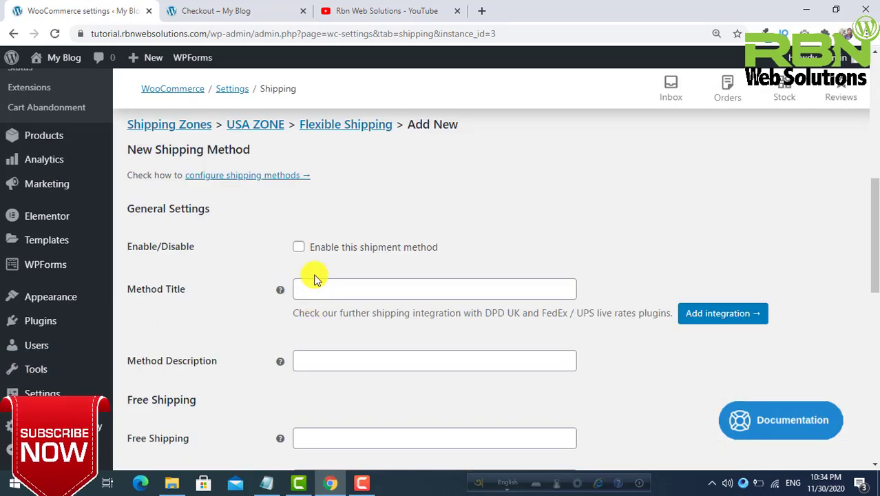
left_click(298, 245)
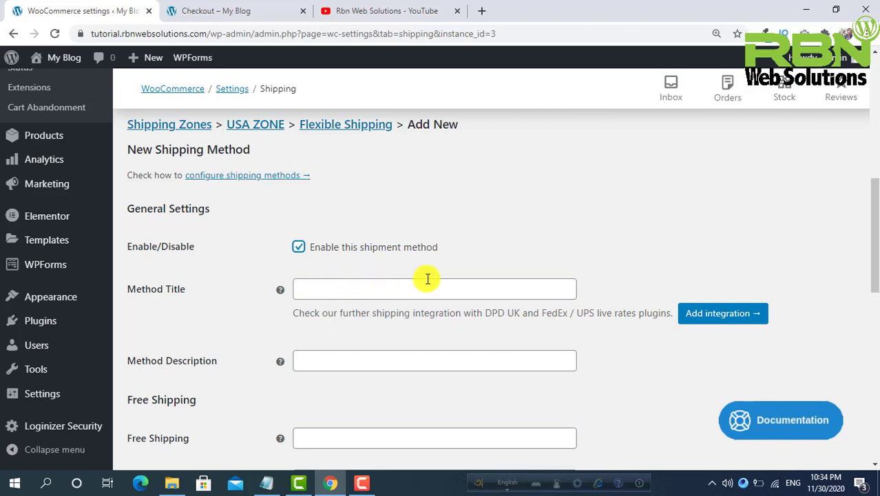
left_click(412, 296)
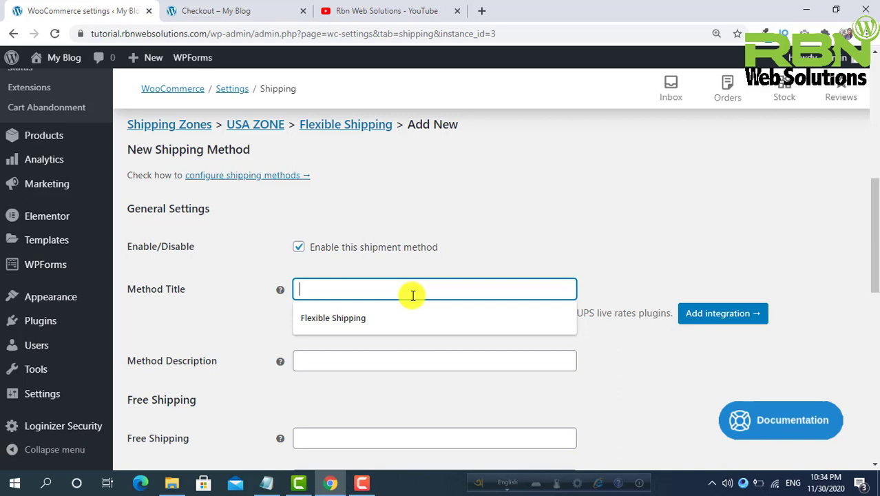
left_click(383, 318)
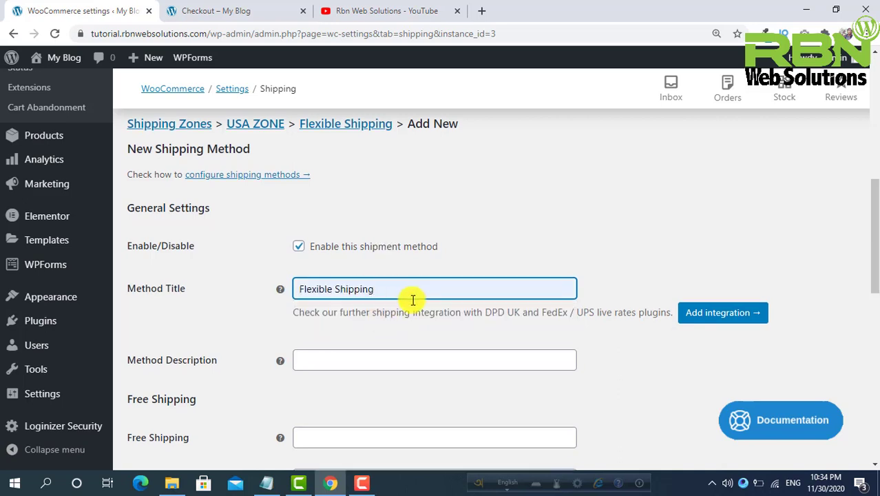
scroll(413, 300, "down", 2)
scroll(413, 300, "down", 1)
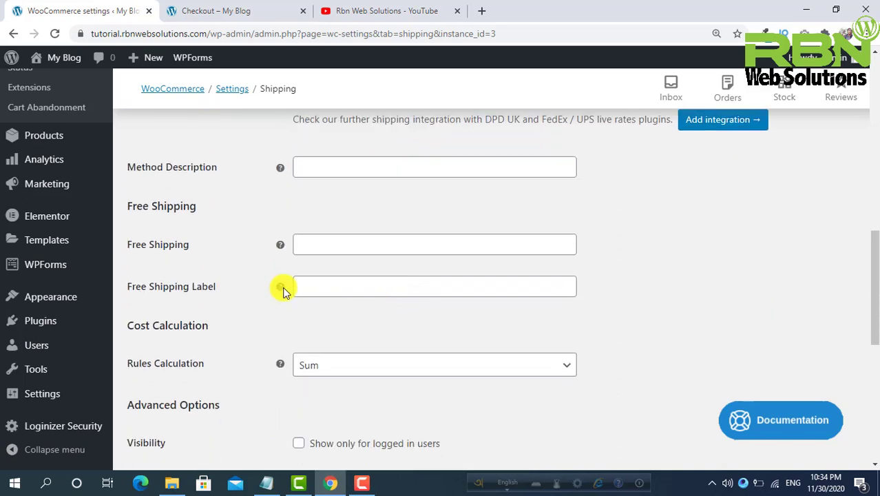
Set free shipping from 100 with the label 'Free Shipping'.
mouse_move(279, 438)
left_click(319, 244)
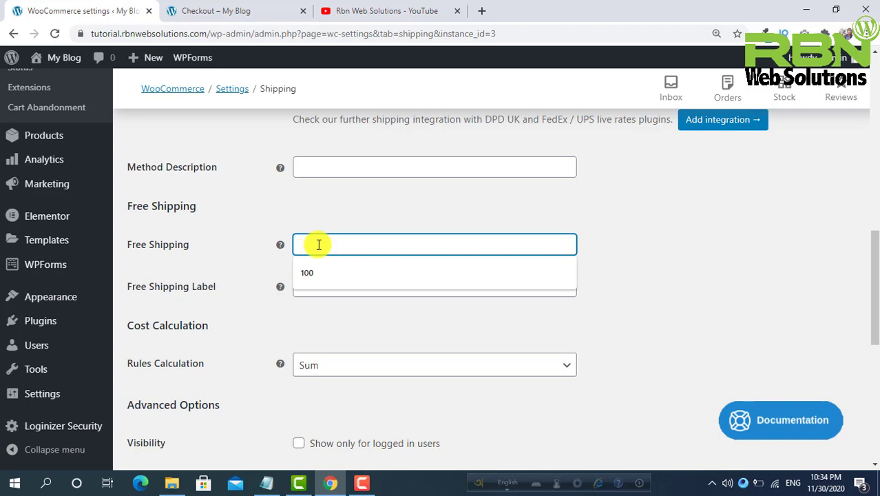
type("100")
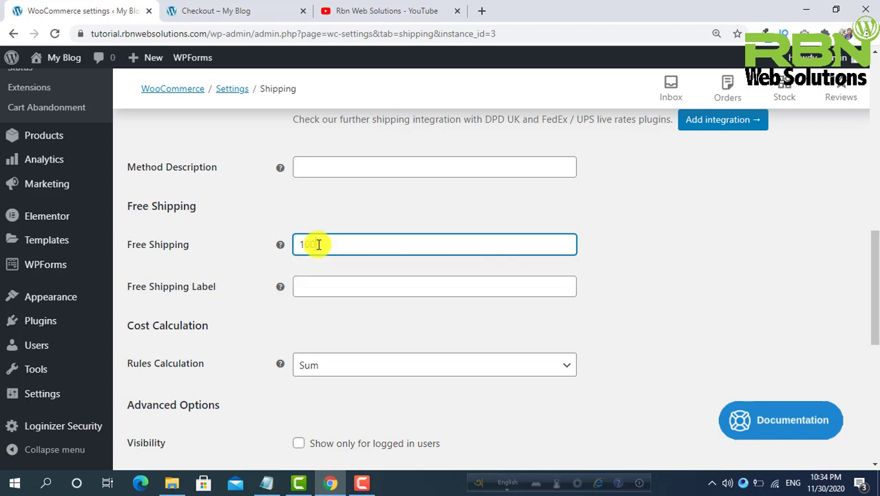
left_click(351, 290)
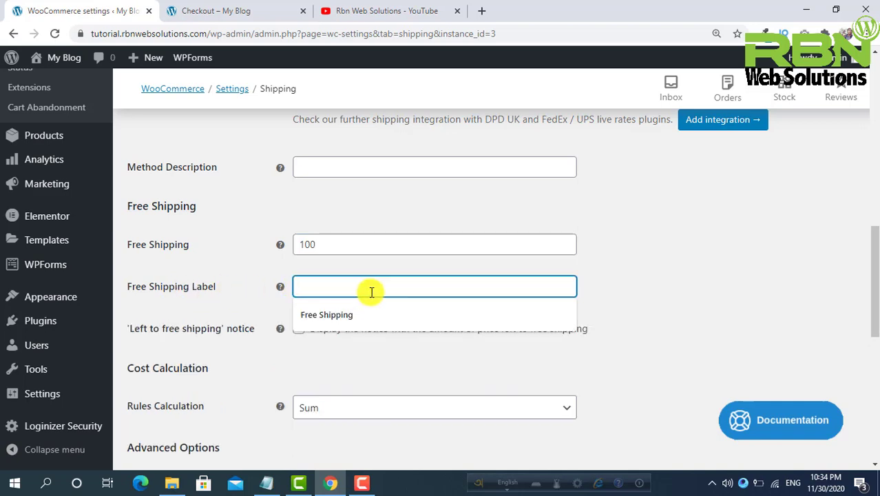
left_click(365, 314)
scroll(368, 315, "down", 2)
scroll(369, 317, "down", 2)
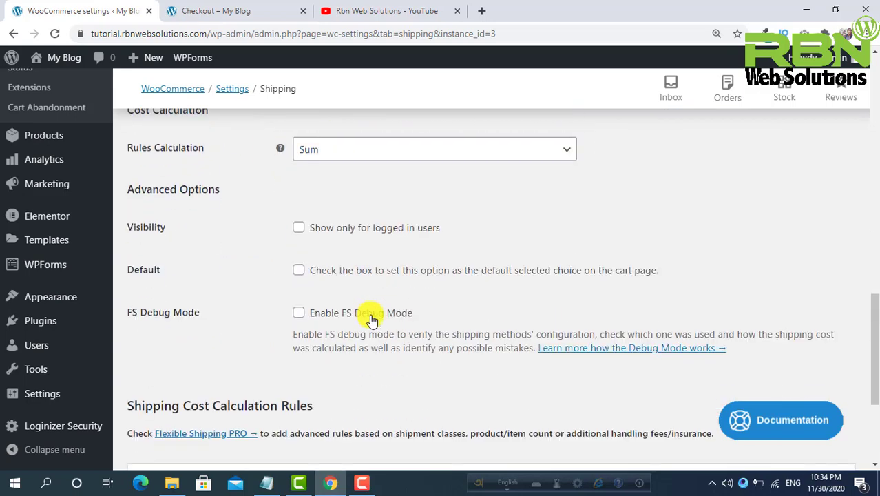
scroll(371, 318, "down", 1)
scroll(371, 315, "down", 2)
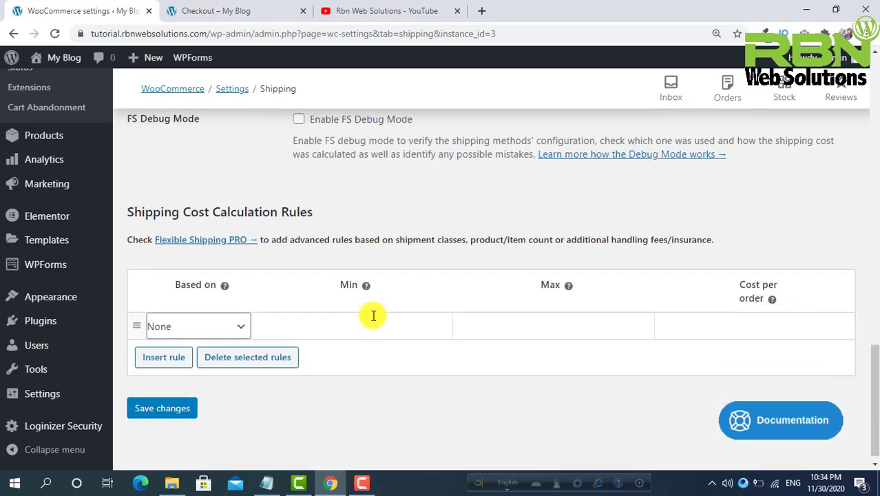
Set the cost per order to 20 and save the method.
left_click(719, 314)
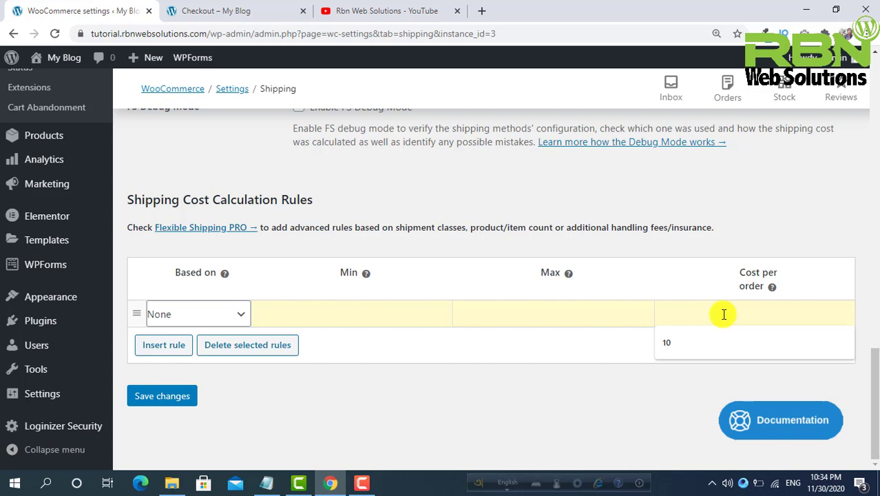
type("10")
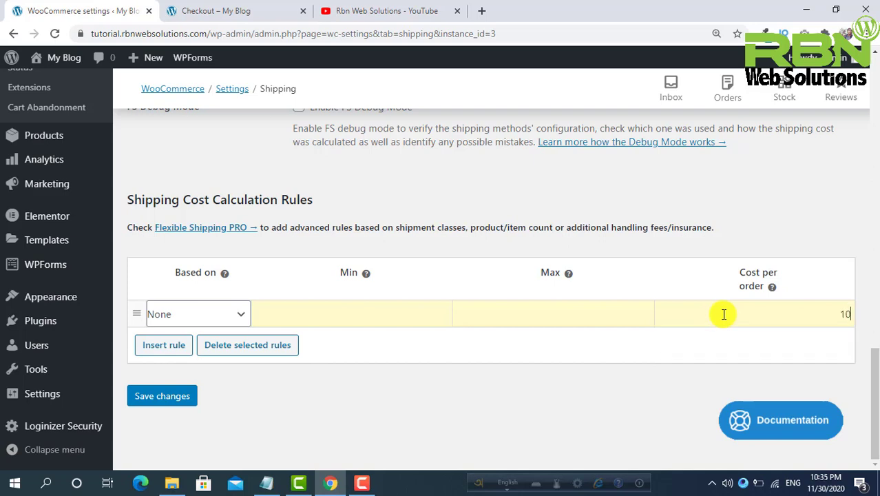
key("BackSpace")
key("BackSpace")
type("20")
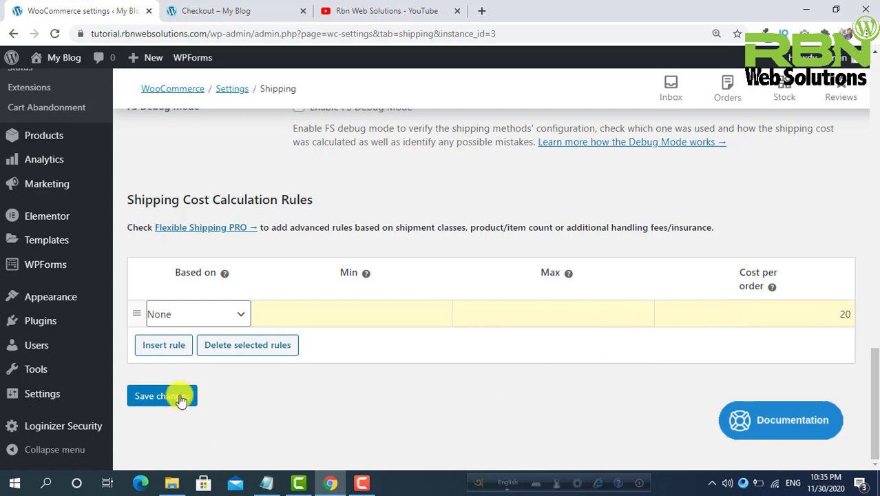
left_click(182, 398)
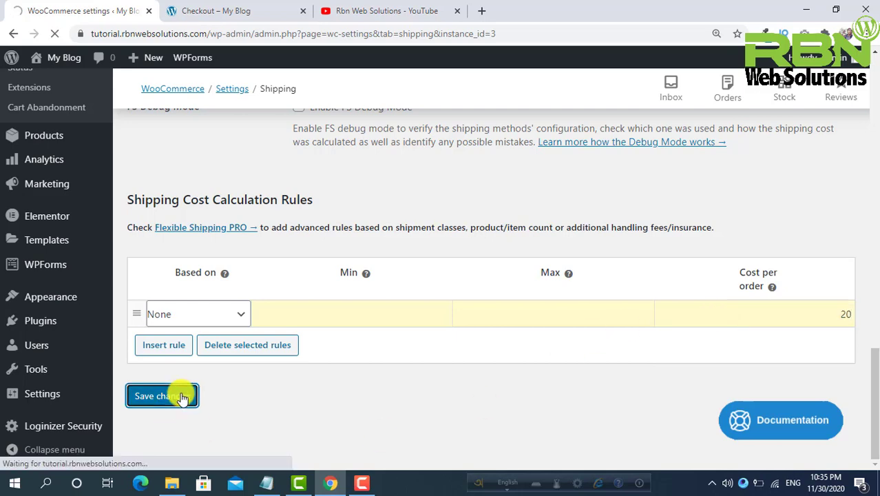
Check the checkout's Your order box showing Flexible Shipping (Free Shipping) on the $300.00 order.
left_click(246, 7)
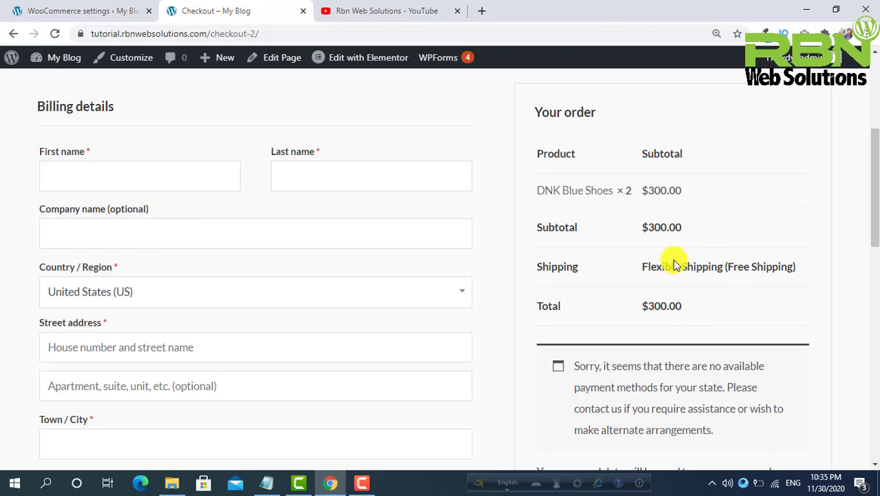
scroll(682, 241, "up", 1)
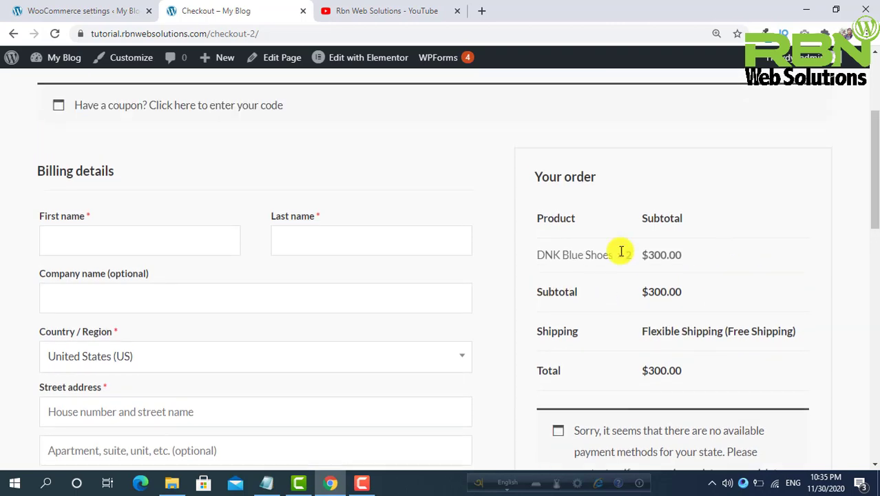
left_click(102, 5)
scroll(399, 281, "down", 4)
scroll(406, 286, "down", 2)
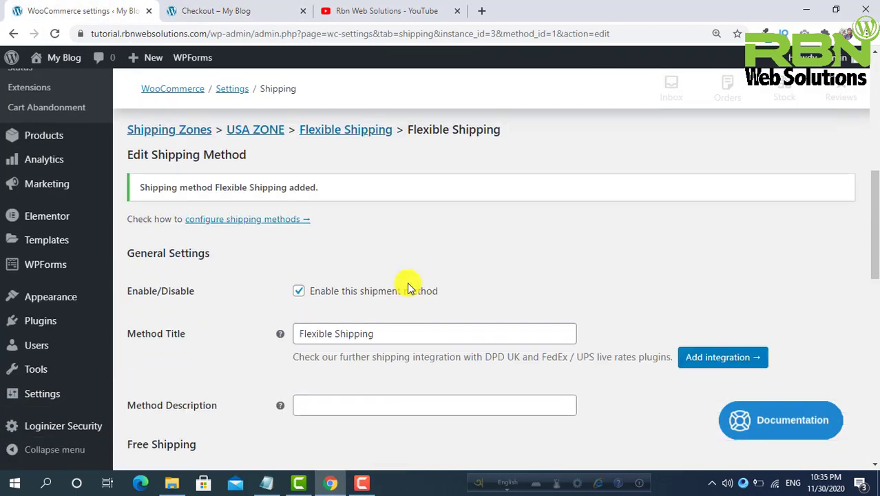
left_click(229, 8)
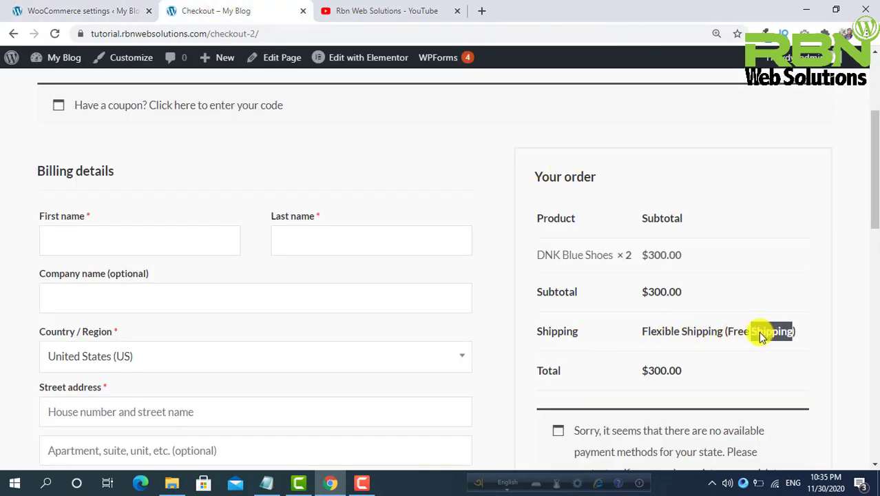
scroll(729, 323, "up", 3)
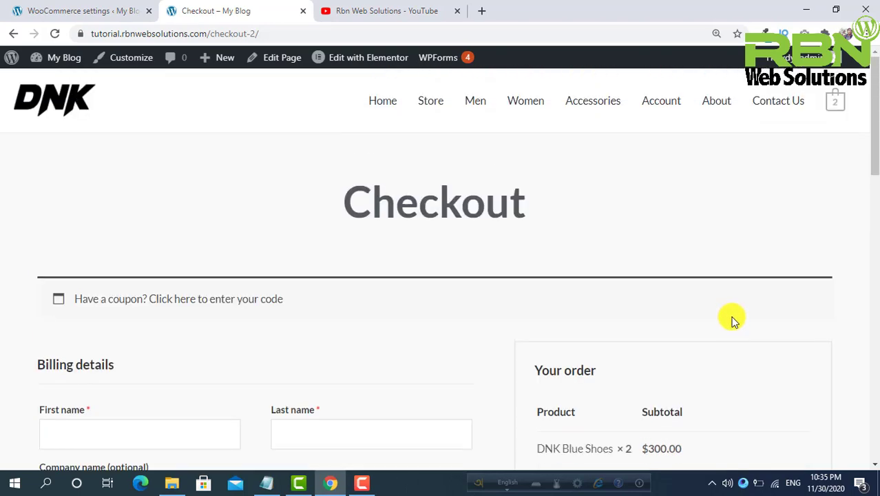
scroll(730, 318, "down", 3)
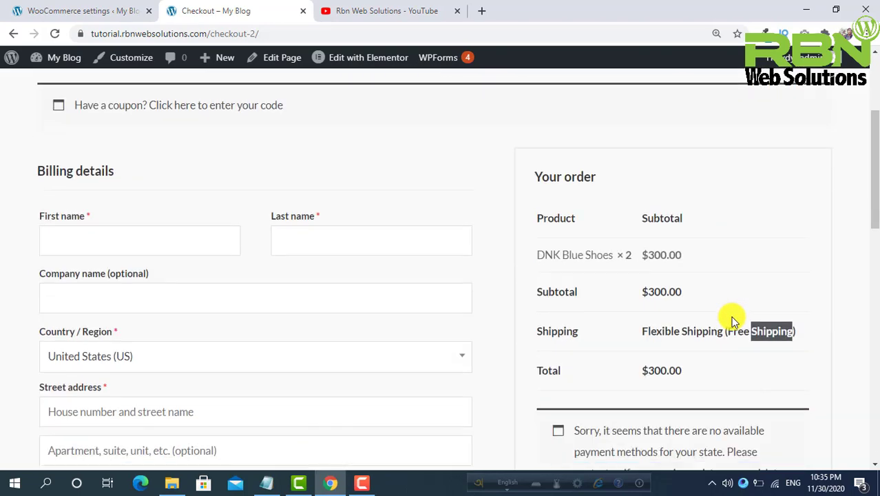
Change the Free Shipping threshold from 100 to 500 and save.
double_click(687, 334)
left_click(687, 334)
left_click(110, 10)
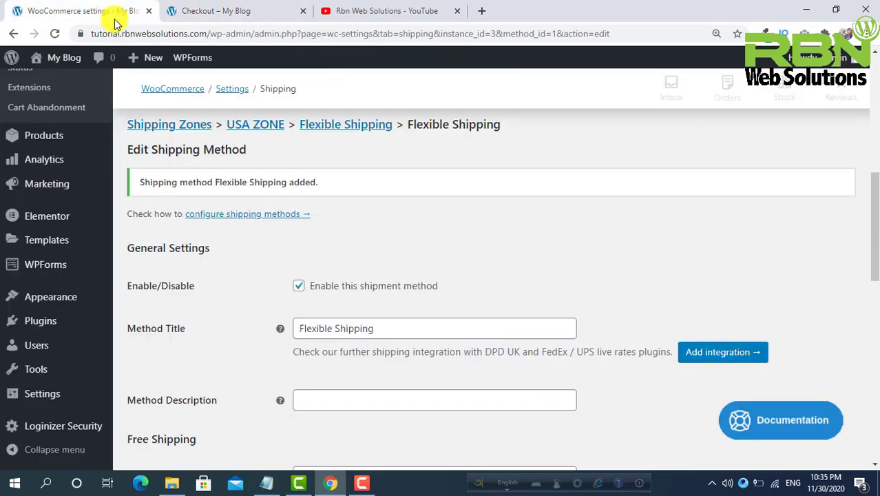
scroll(387, 314, "down", 2)
scroll(387, 314, "down", 1)
double_click(308, 283)
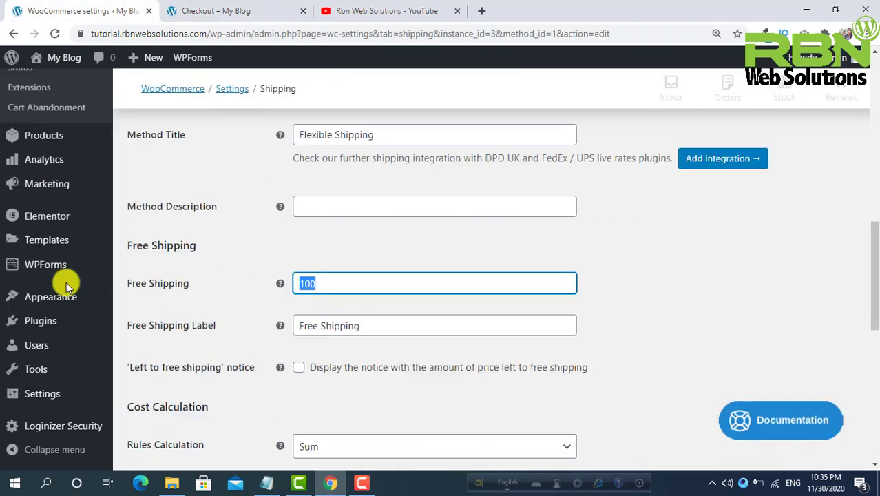
scroll(158, 282, "down", 5)
left_click(180, 446)
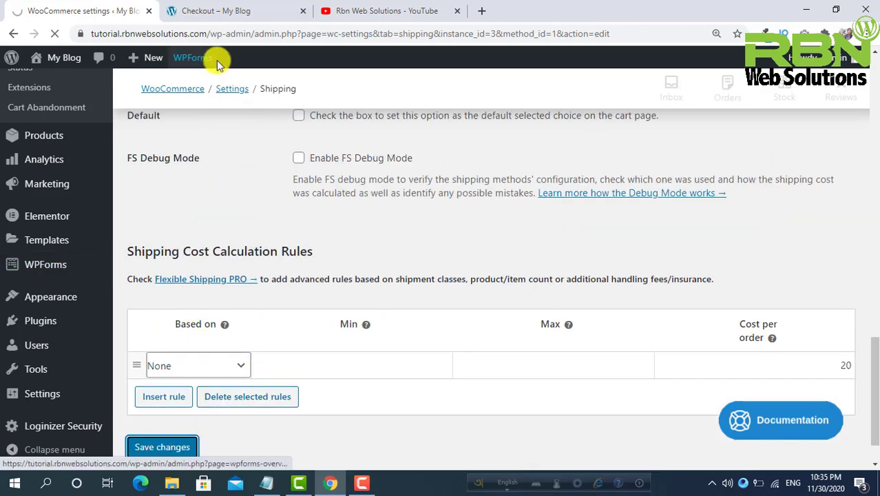
Reload checkout to confirm Flexible Shipping $20.00 and a $320.00 total.
left_click(225, 15)
scroll(491, 215, "down", 3)
scroll(176, 102, "up", 3)
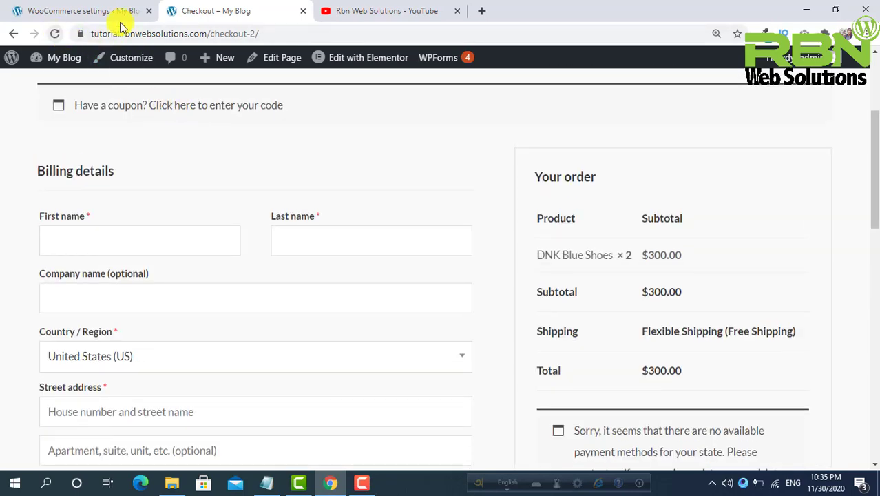
left_click(56, 34)
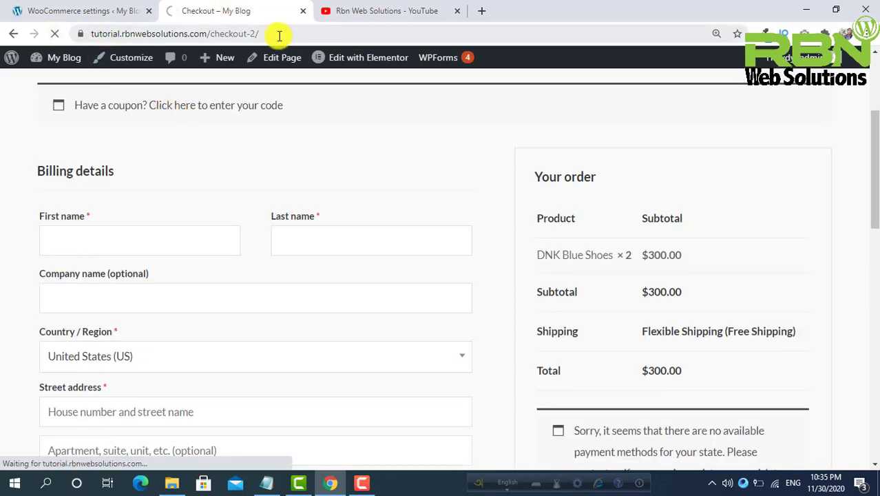
scroll(774, 296, "down", 1)
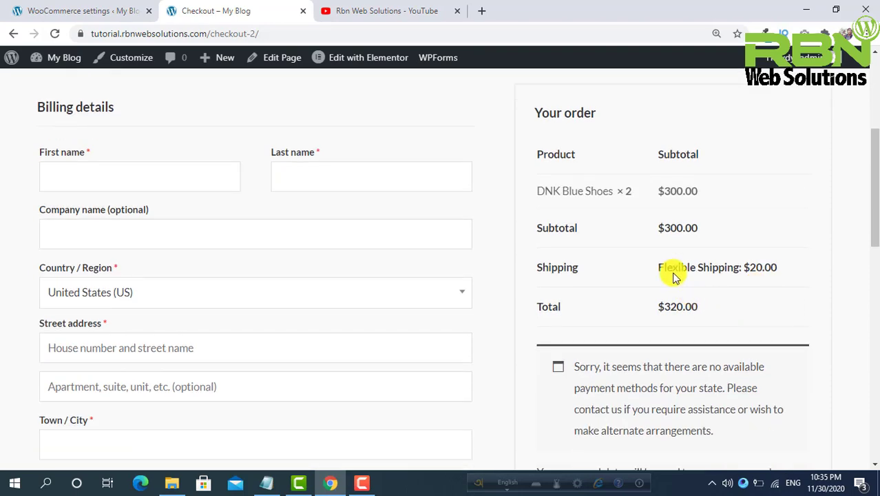
left_click_drag(785, 270, 657, 269)
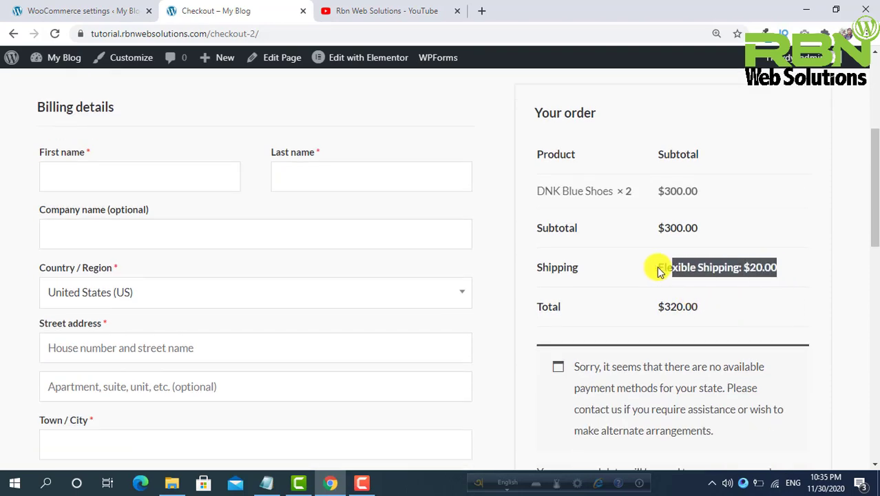
Restore the Free Shipping threshold to 100 and save.
left_click(96, 8)
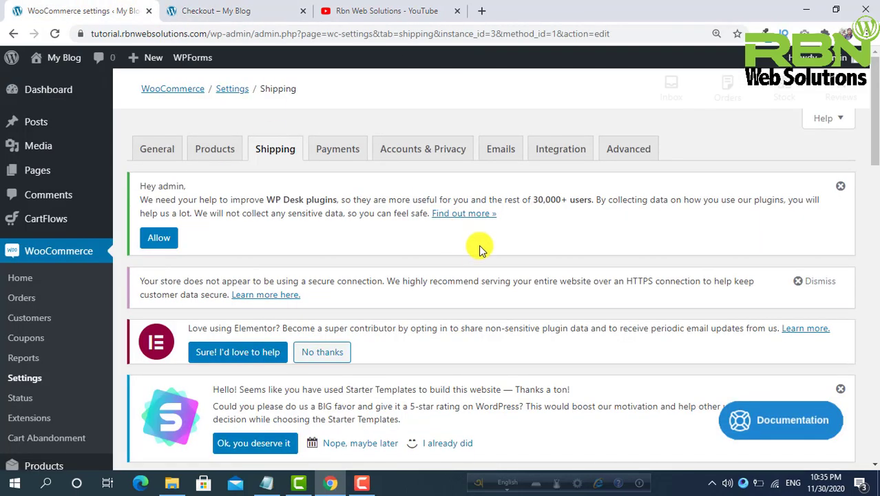
scroll(481, 245, "down", 5)
scroll(482, 245, "down", 5)
scroll(485, 242, "down", 10)
scroll(485, 243, "down", 1)
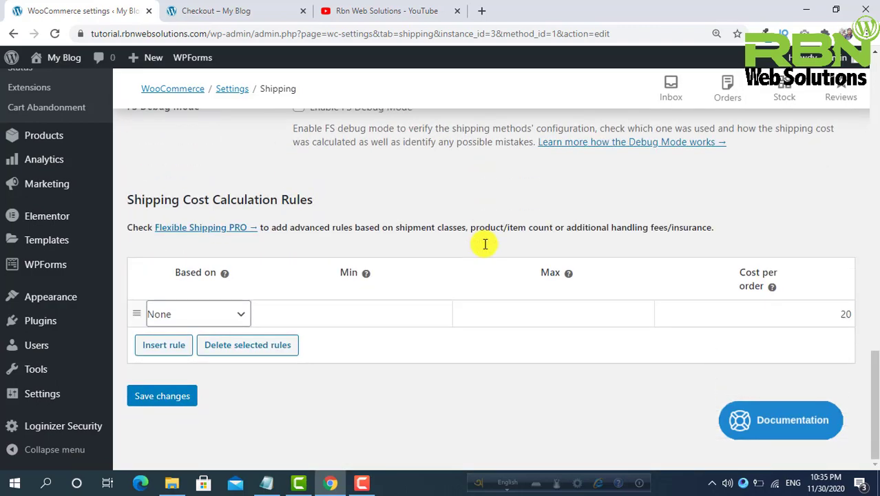
scroll(483, 241, "up", 1)
scroll(483, 241, "down", 1)
scroll(442, 261, "up", 2)
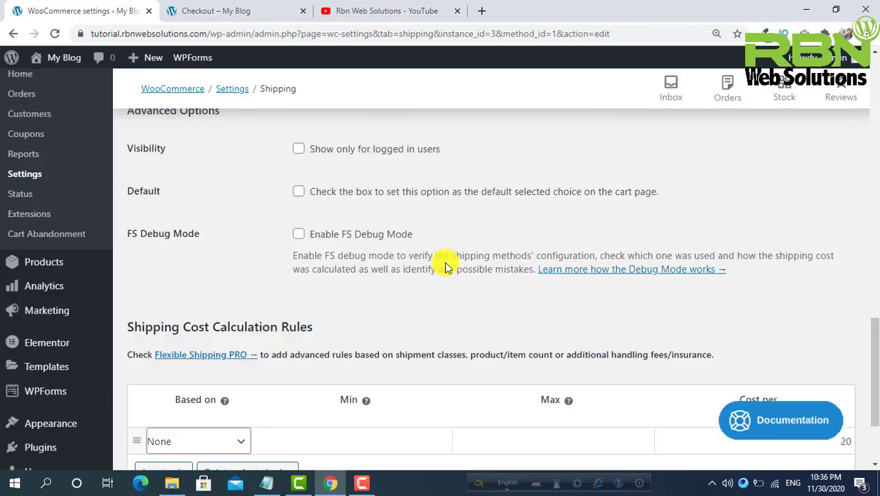
scroll(442, 262, "up", 10)
scroll(304, 336, "down", 5)
double_click(325, 297)
mouse_move(40, 447)
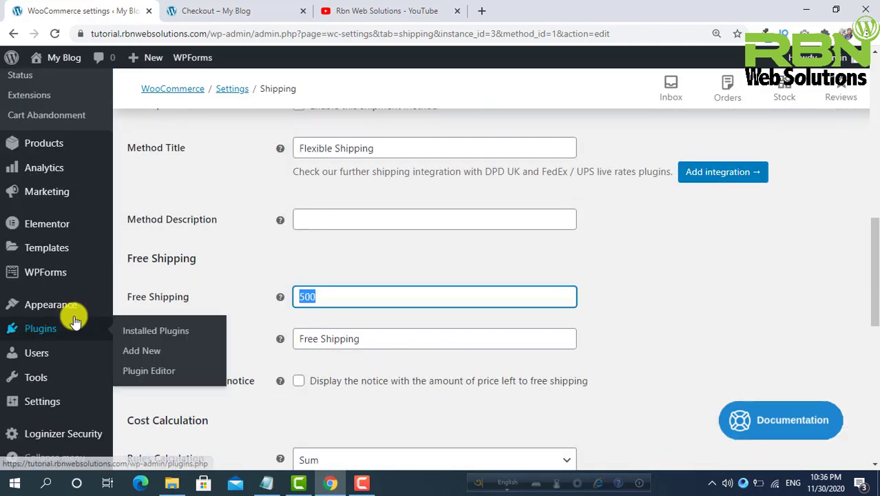
type("100")
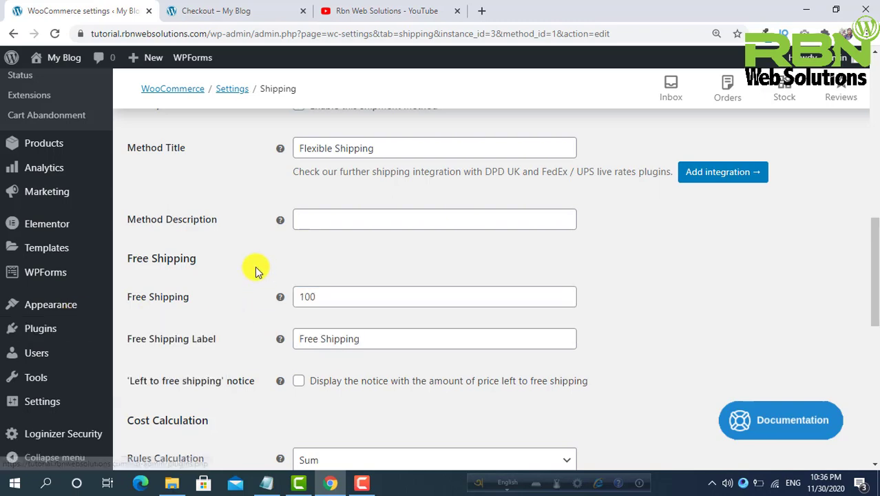
scroll(258, 276, "down", 4)
scroll(261, 283, "down", 4)
left_click(172, 459)
Reload checkout to confirm free shipping at $300.00, then view the YouTube channel videos.
left_click(229, 7)
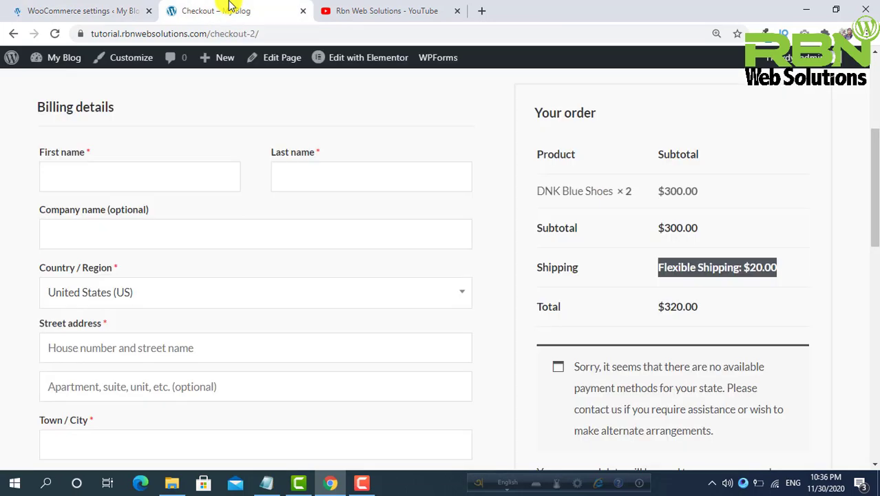
left_click(55, 33)
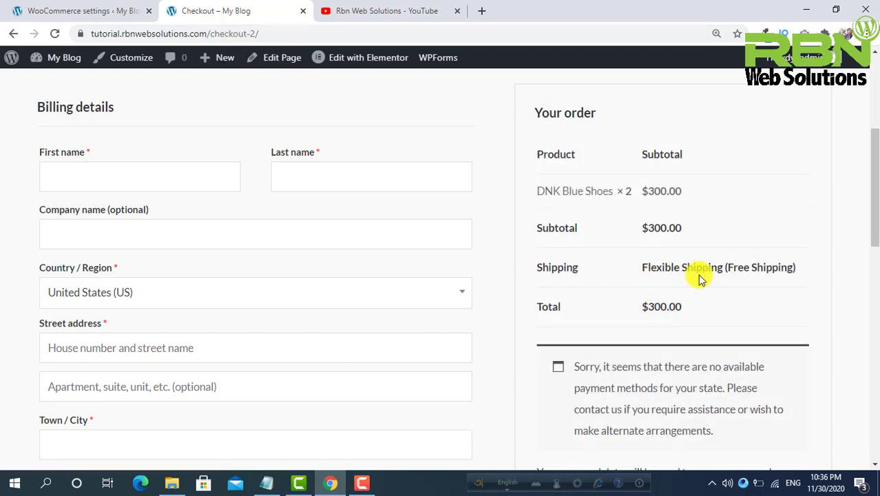
left_click_drag(695, 271, 861, 271)
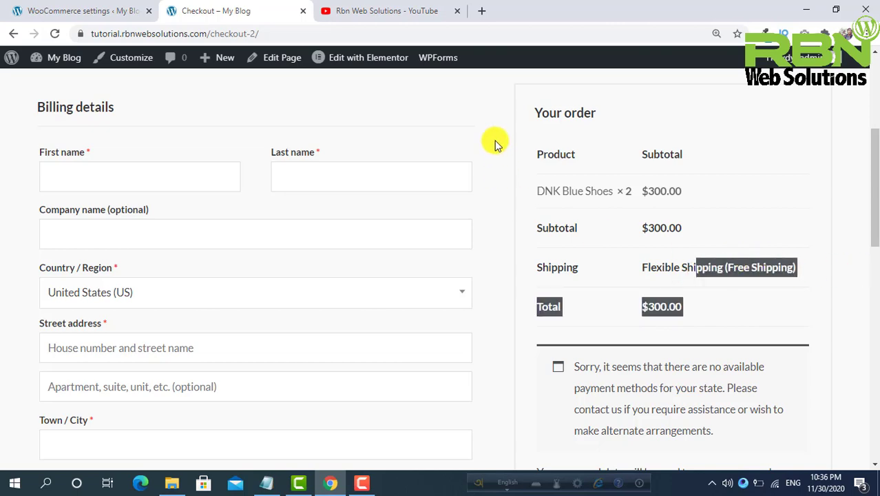
left_click(402, 8)
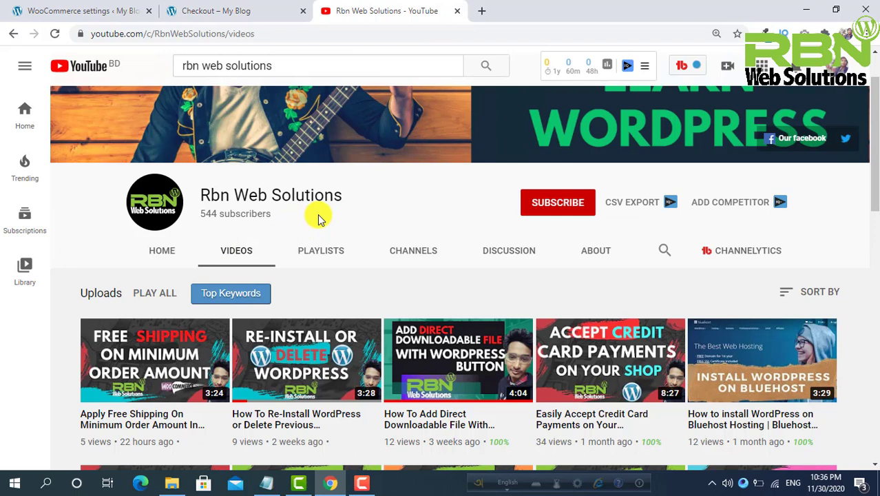
left_click(362, 482)
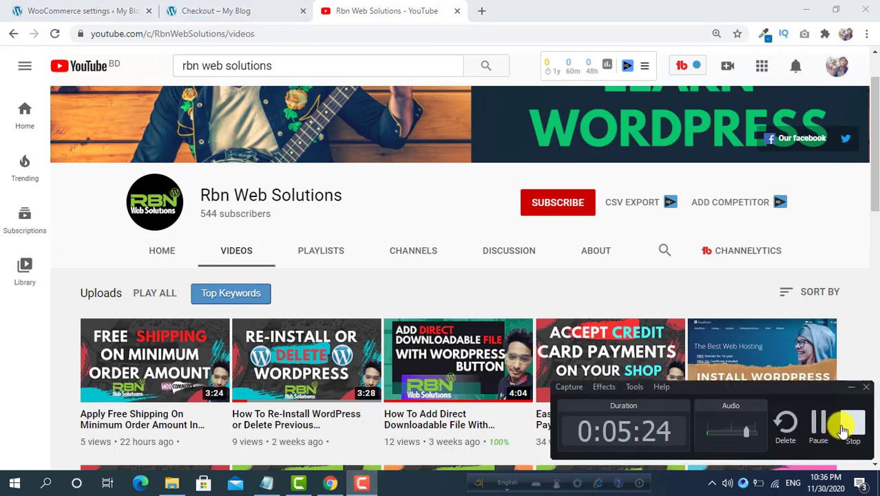